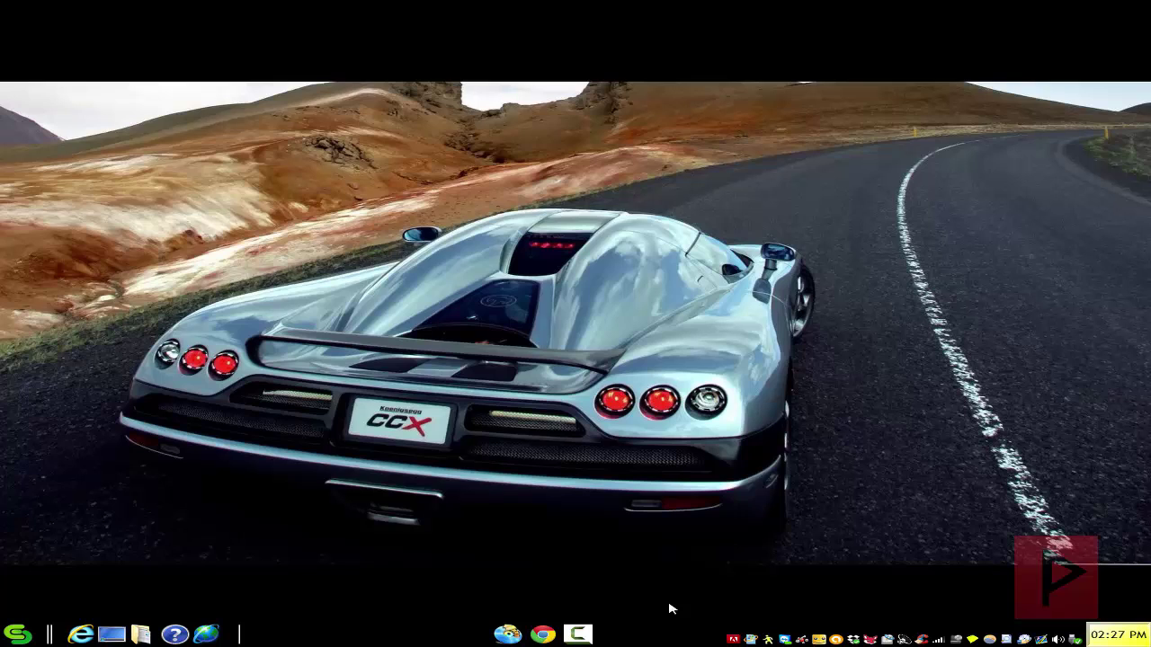
Step: Open the browser and look through the WinX DVD Ripper Platinum product page, including its overview features and related how-to articles
left_click(549, 634)
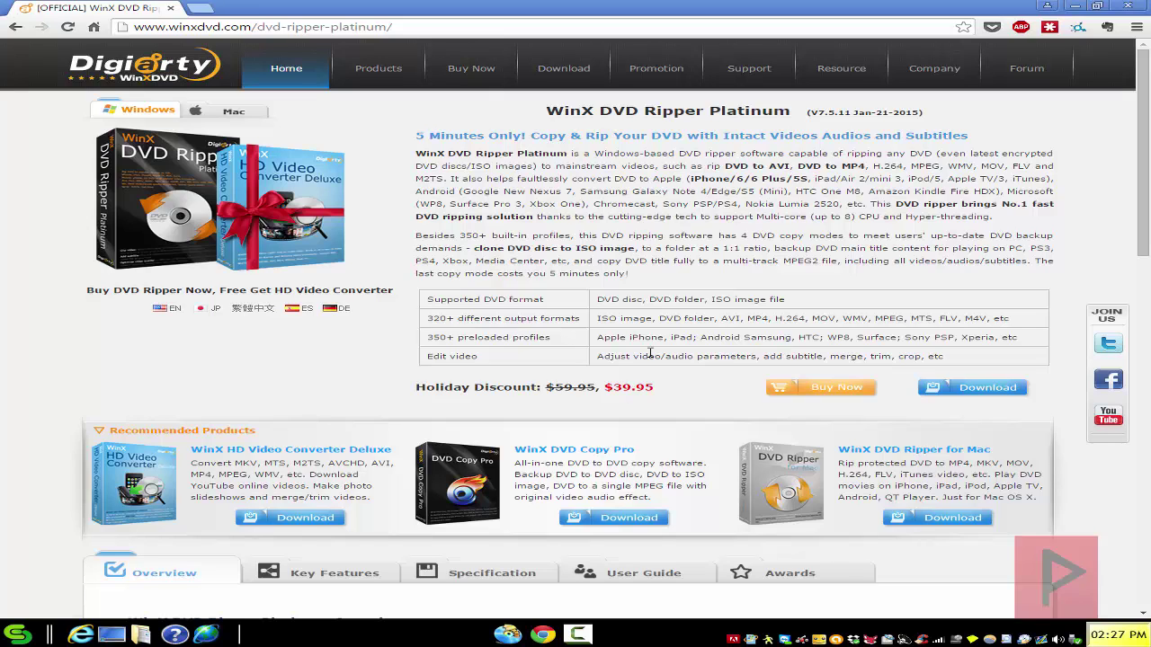
scroll(659, 245, "down", 2)
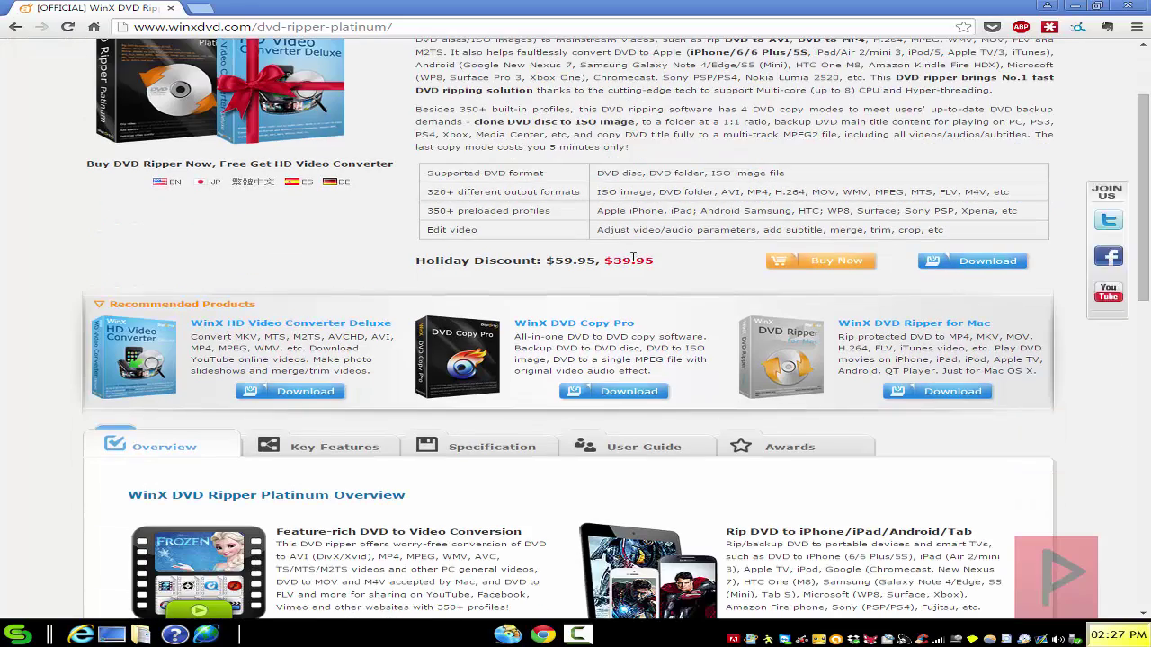
scroll(620, 252, "down", 1)
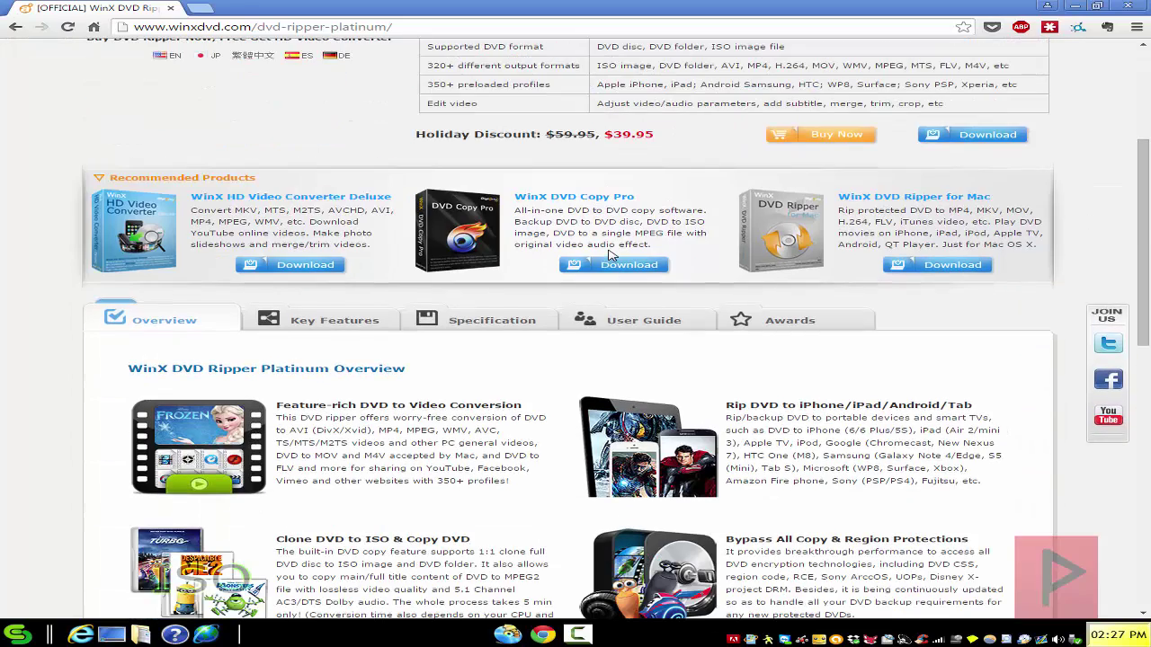
scroll(608, 254, "down", 3)
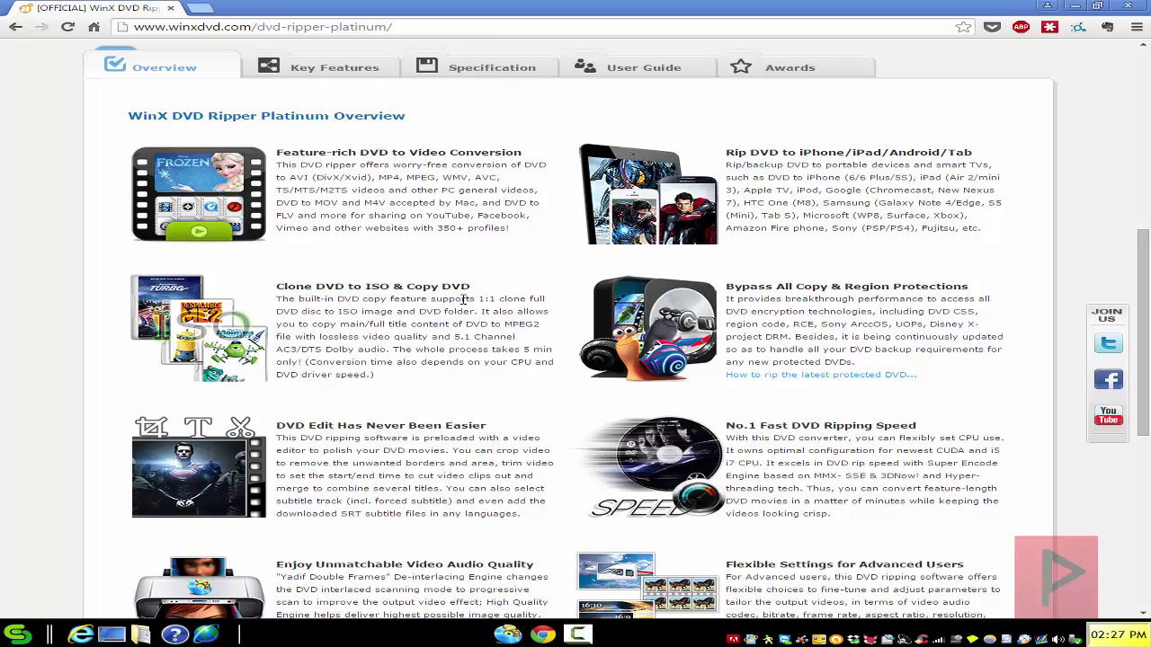
scroll(463, 299, "down", 4)
scroll(568, 429, "down", 2)
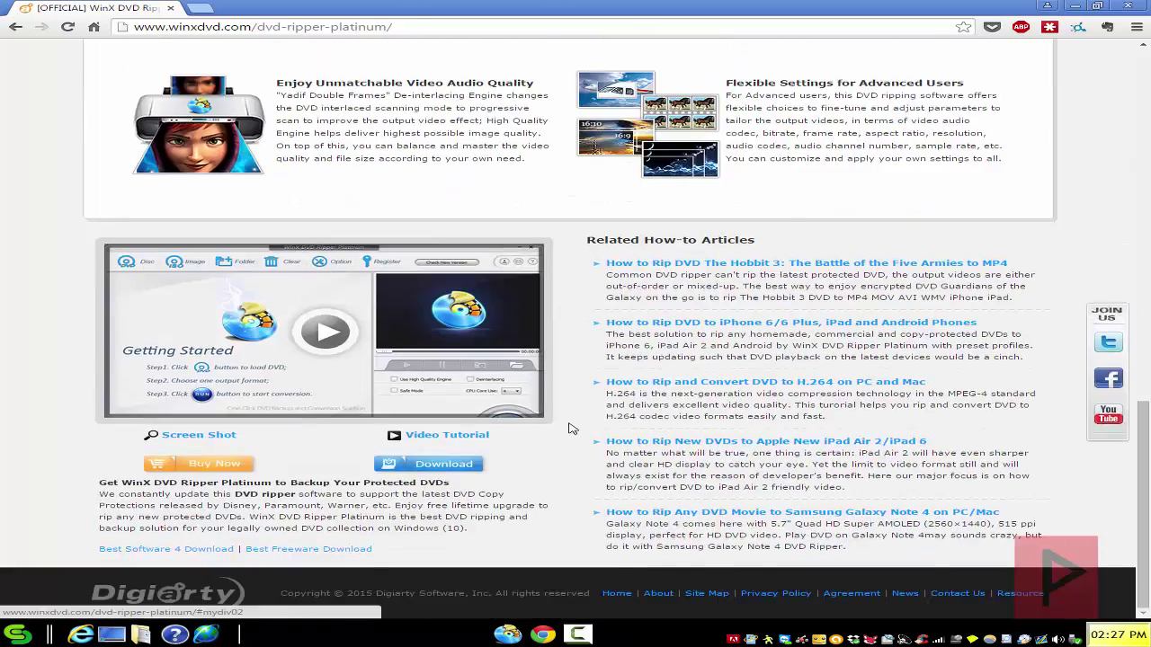
scroll(568, 429, "up", 12)
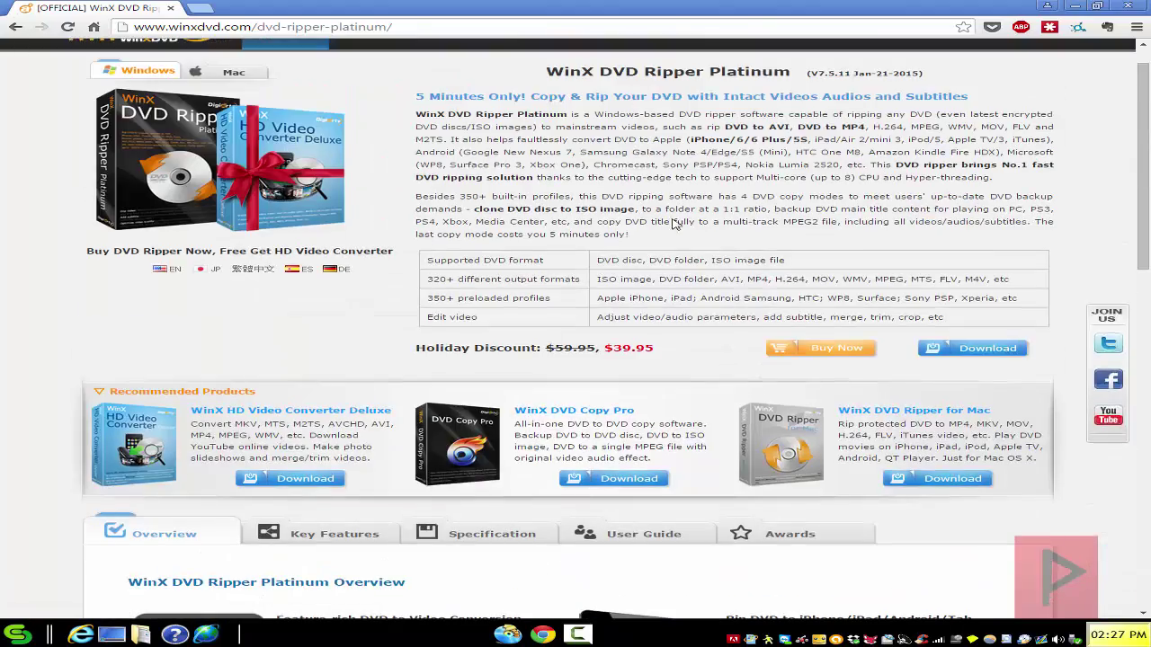
scroll(553, 293, "down", 6)
scroll(440, 321, "down", 4)
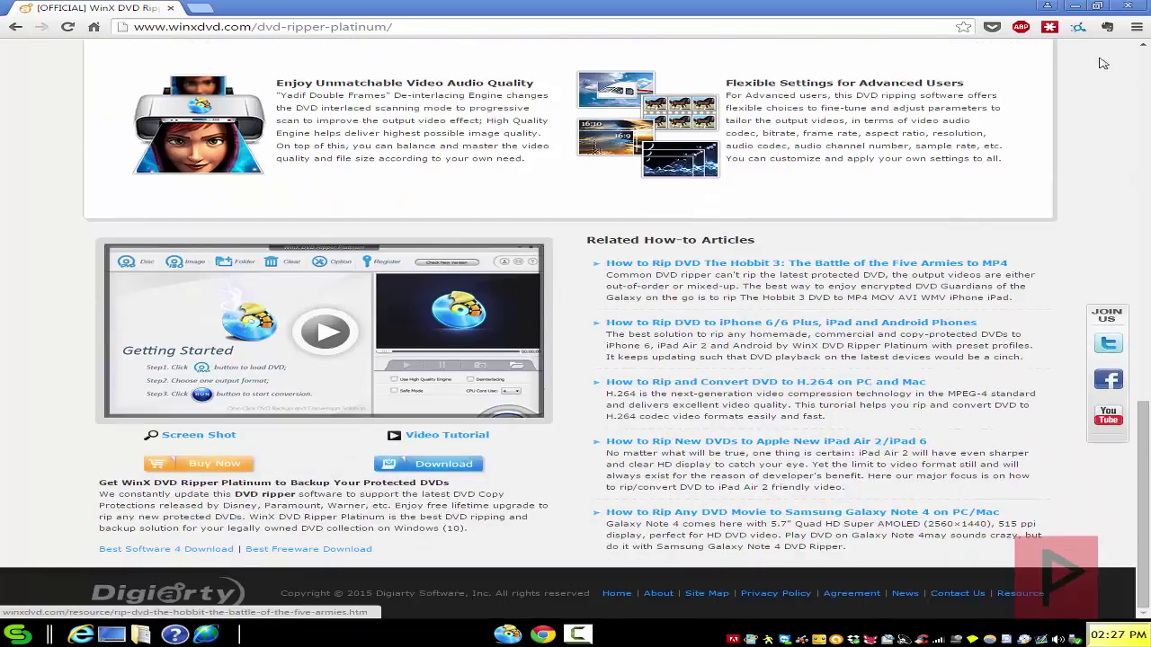
Step: Minimize the browser and launch WinX DVD Ripper Platinum
left_click(1074, 7)
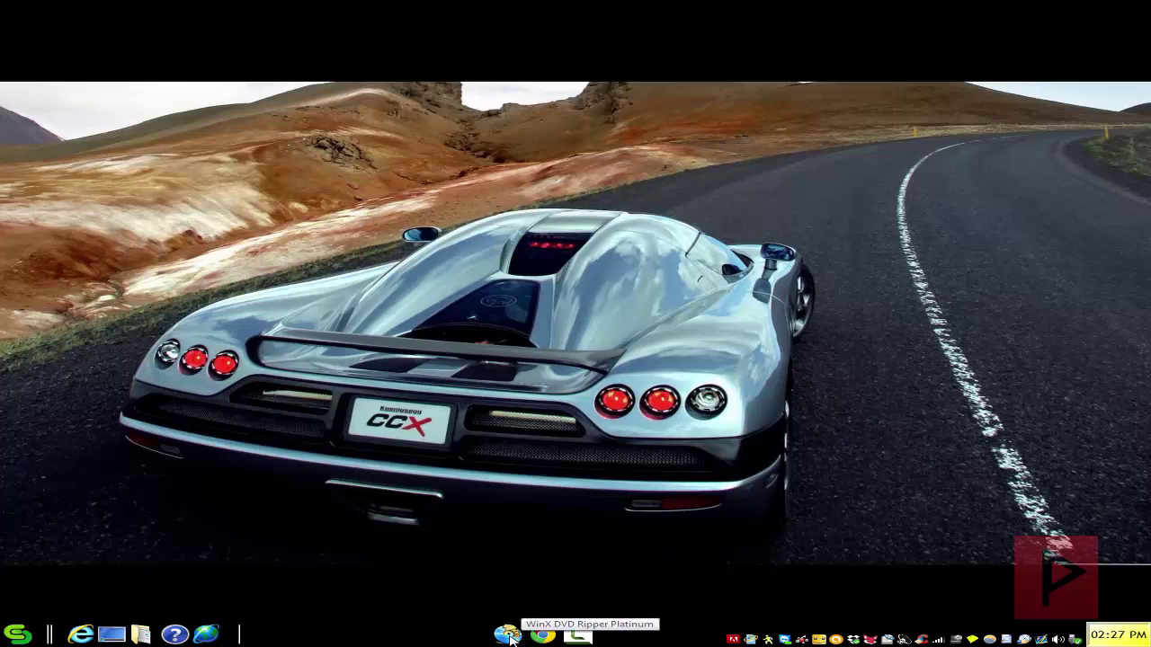
left_click(508, 635)
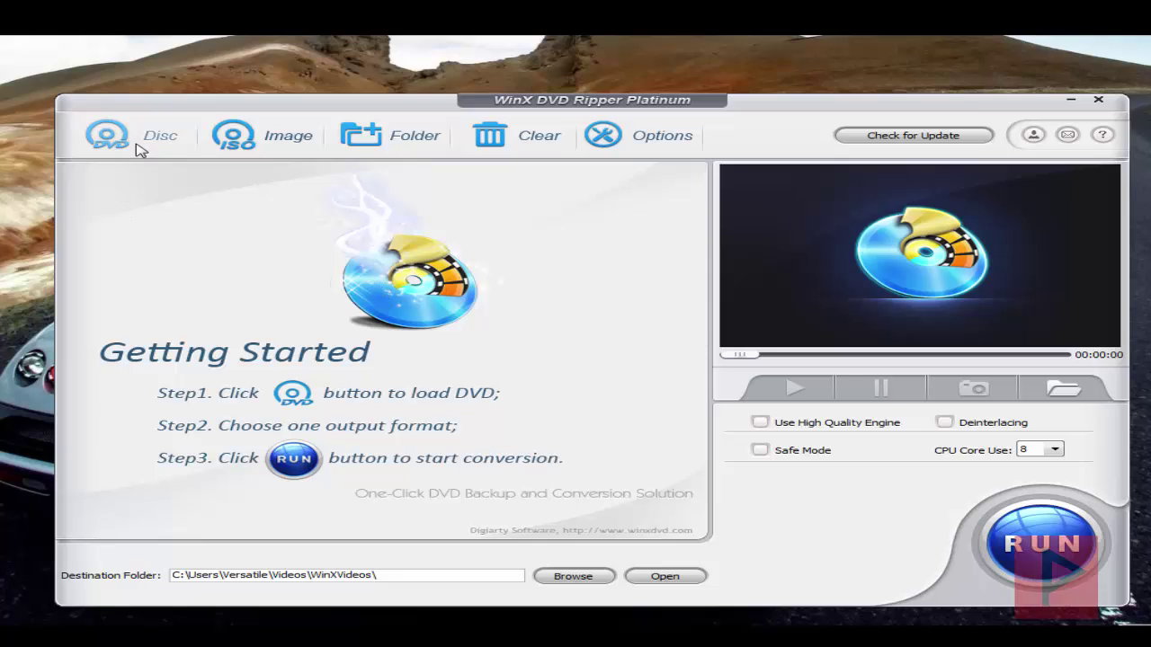
Step: Examine the ISO image and DVD folder source dialogs, plus the general options for audio language and output folders
left_click(271, 141)
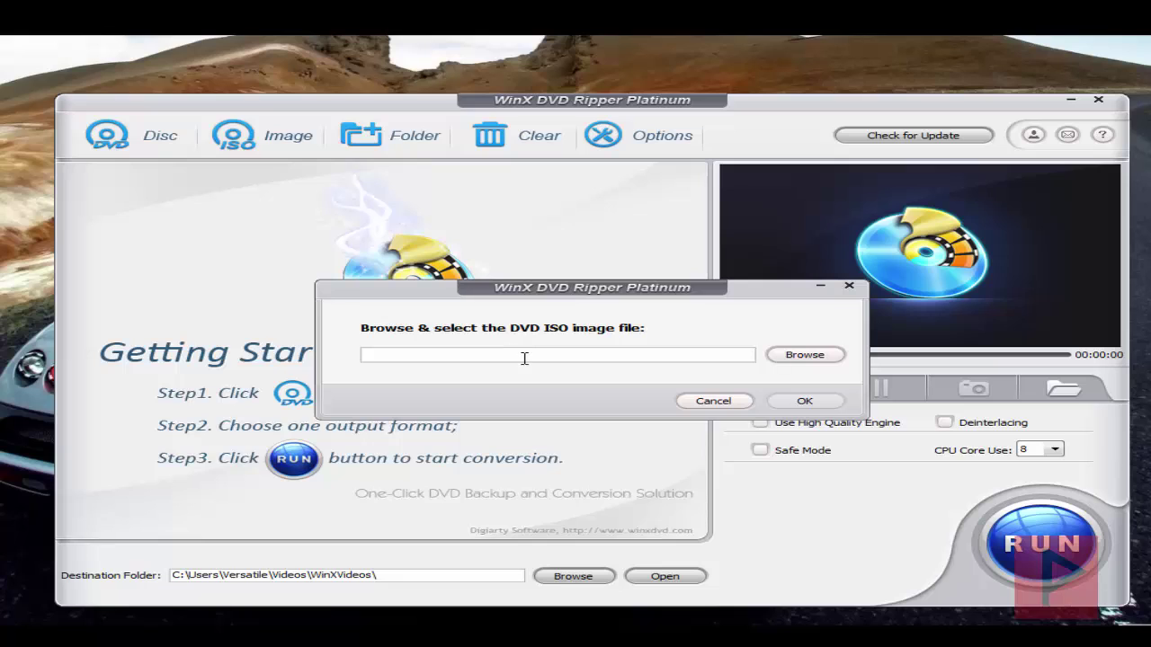
left_click(728, 402)
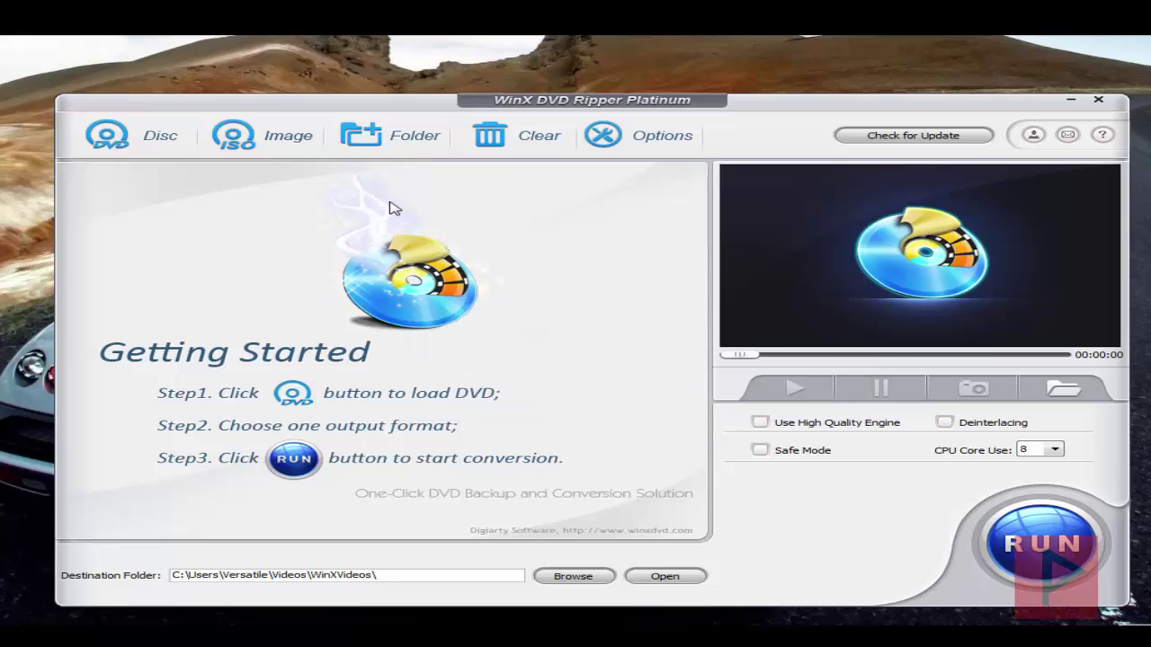
left_click(402, 138)
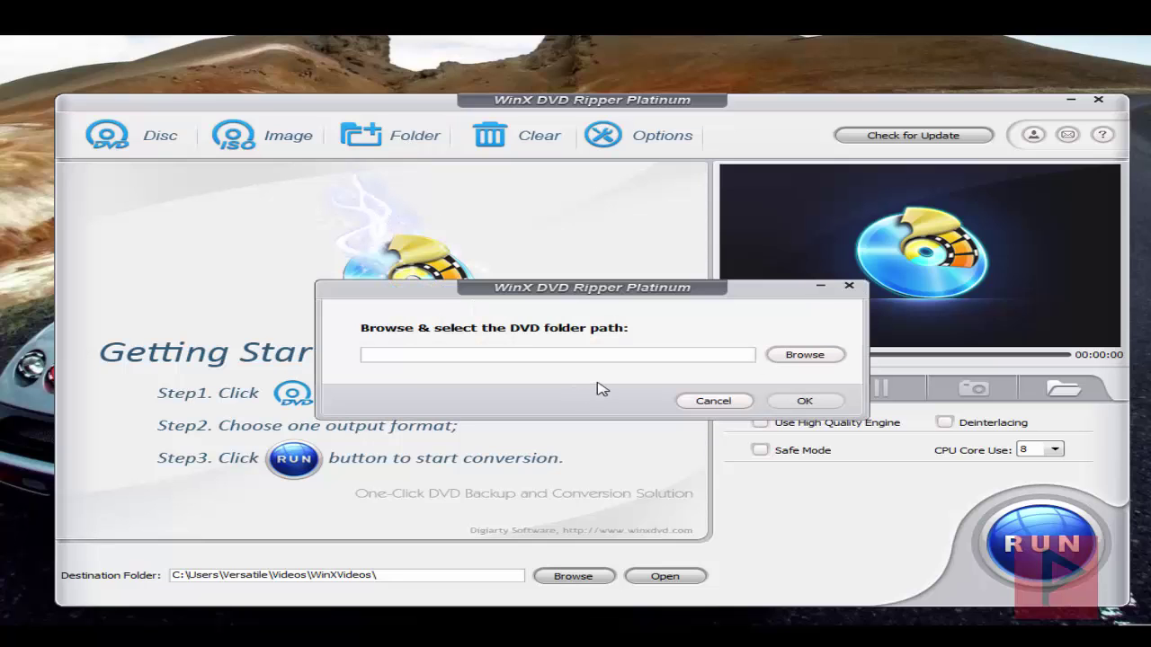
left_click(705, 405)
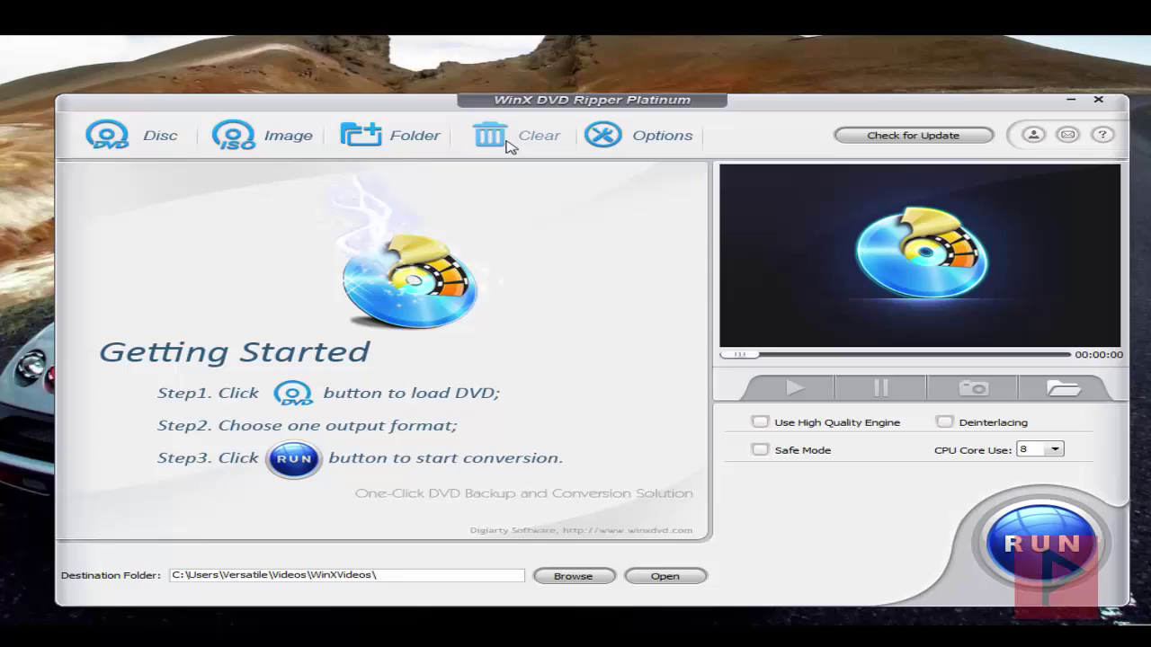
left_click(635, 141)
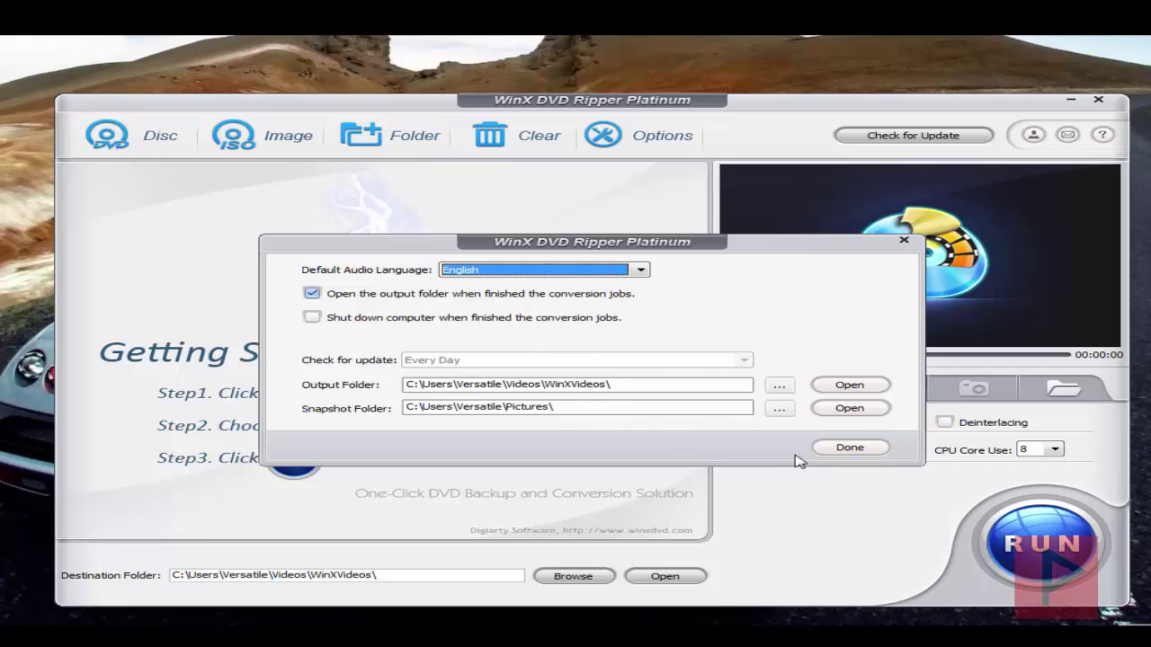
left_click(841, 448)
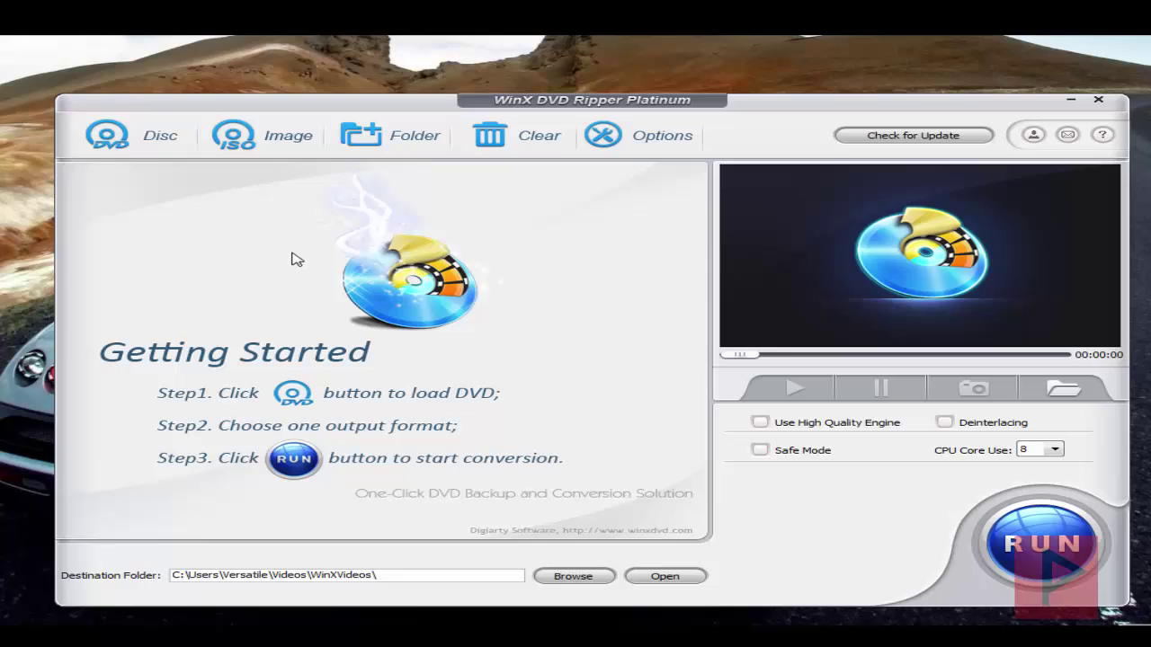
Step: Load the DVD disc H:DIEHARD as the source
left_click(149, 142)
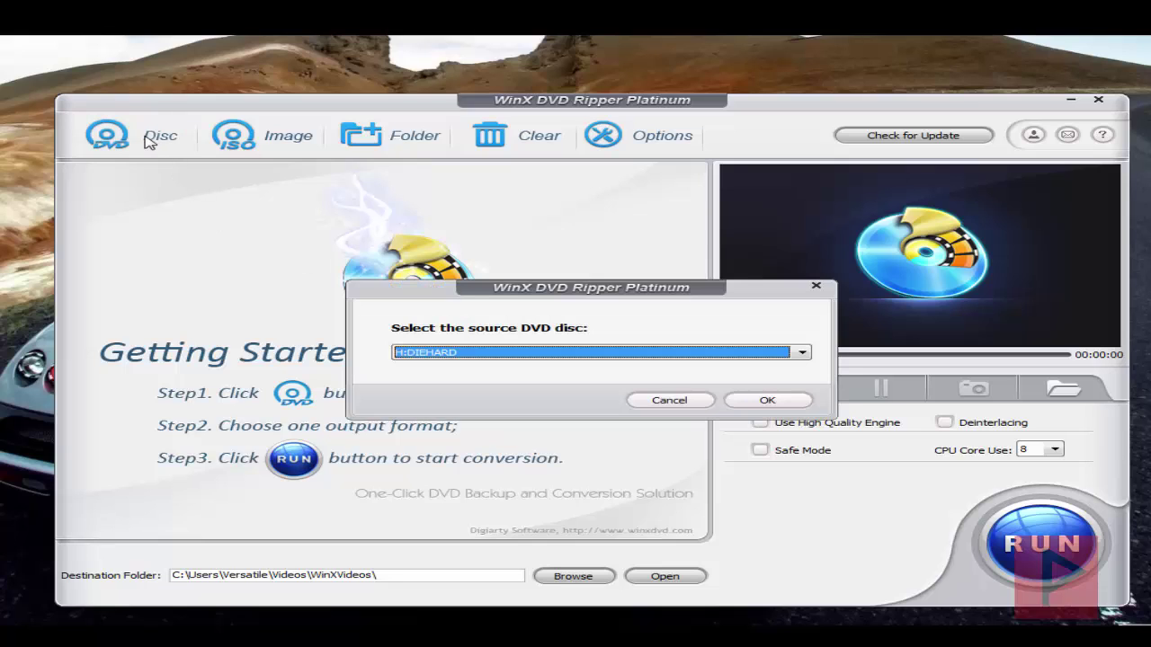
left_click(533, 354)
left_click(759, 400)
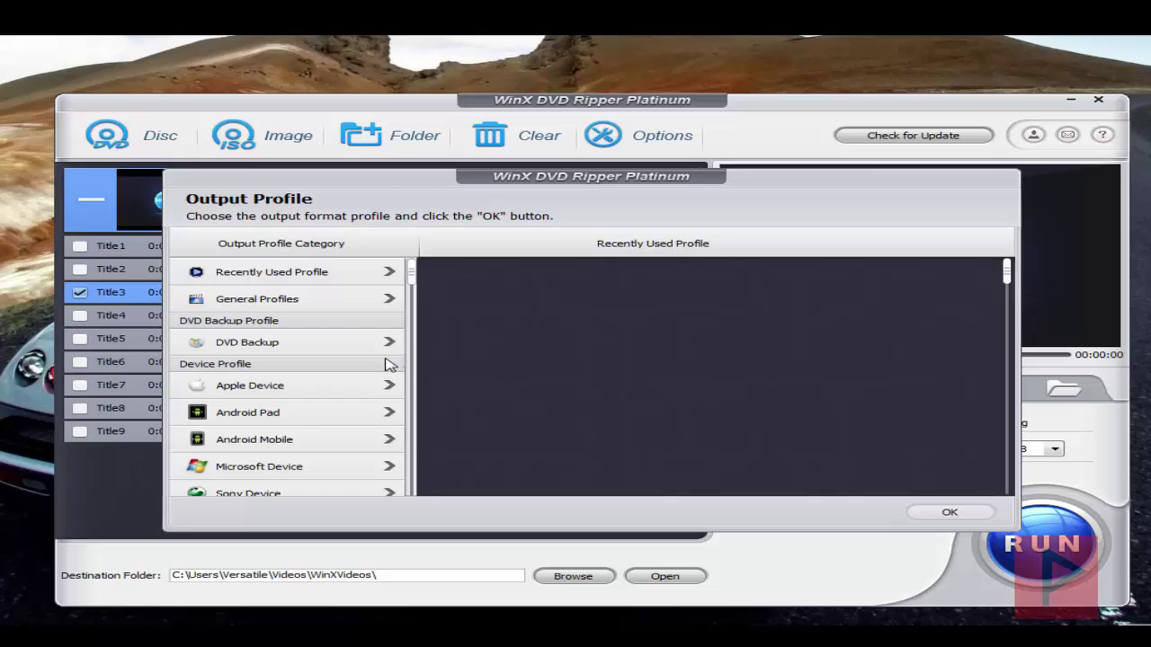
Step: Choose the PC General Video output profile MP4 Video (MPEG4) with its quality set to HQ
scroll(315, 387, "down", 5)
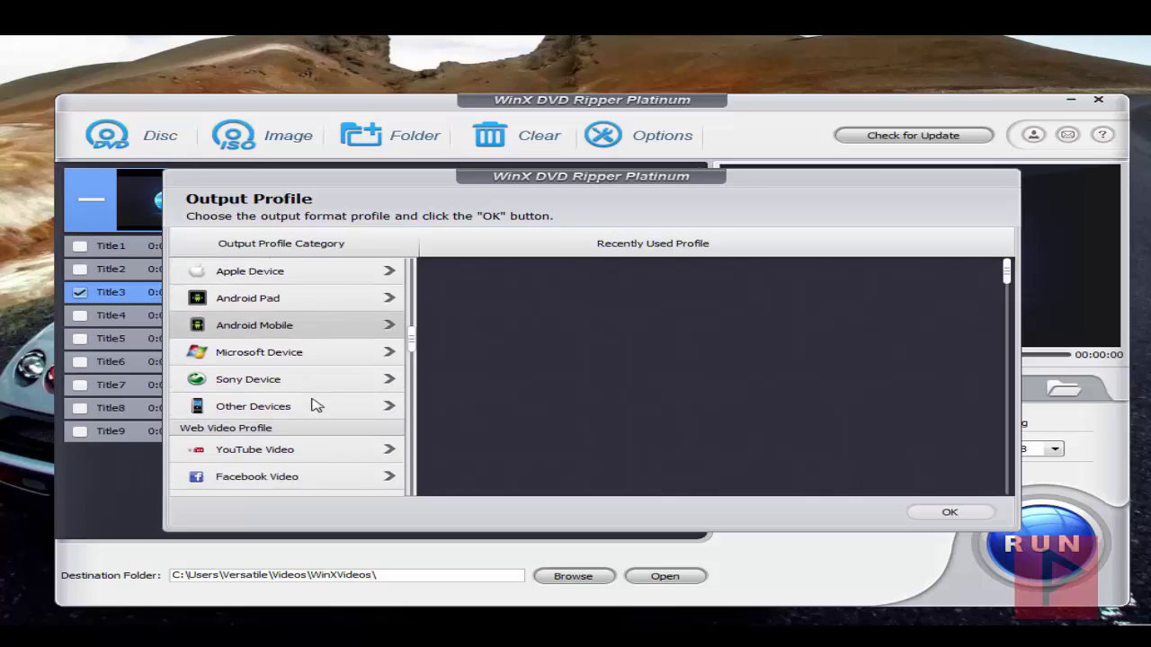
scroll(315, 405, "down", 3)
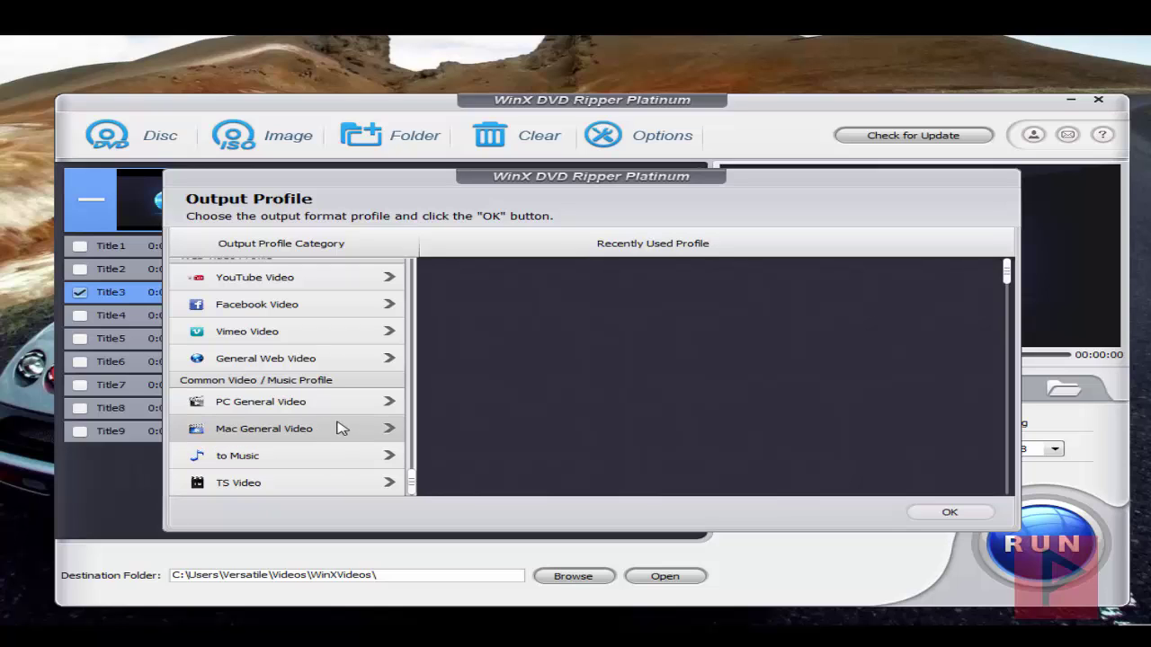
left_click(344, 409)
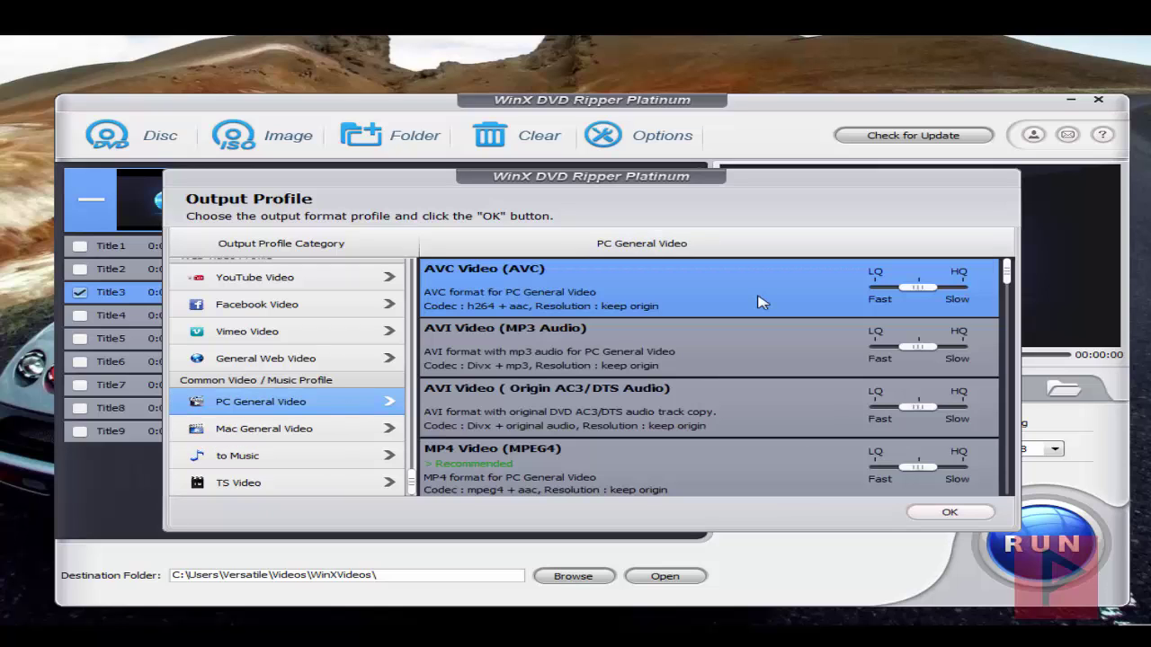
scroll(656, 378, "down", 2)
scroll(665, 401, "down", 4)
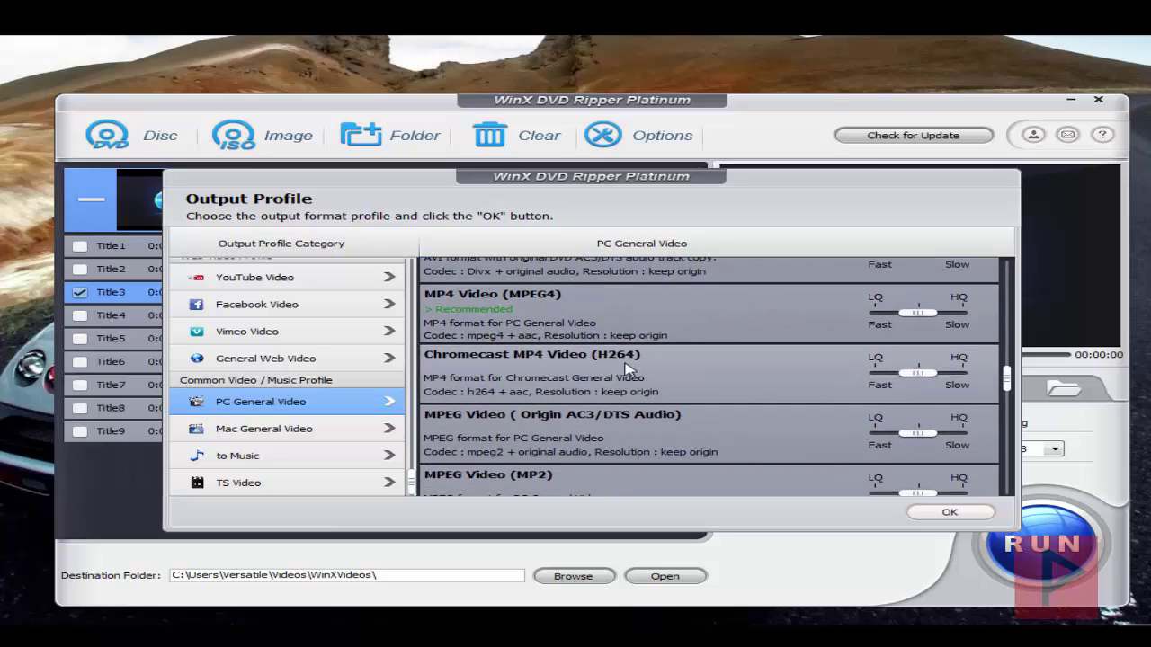
left_click(607, 321)
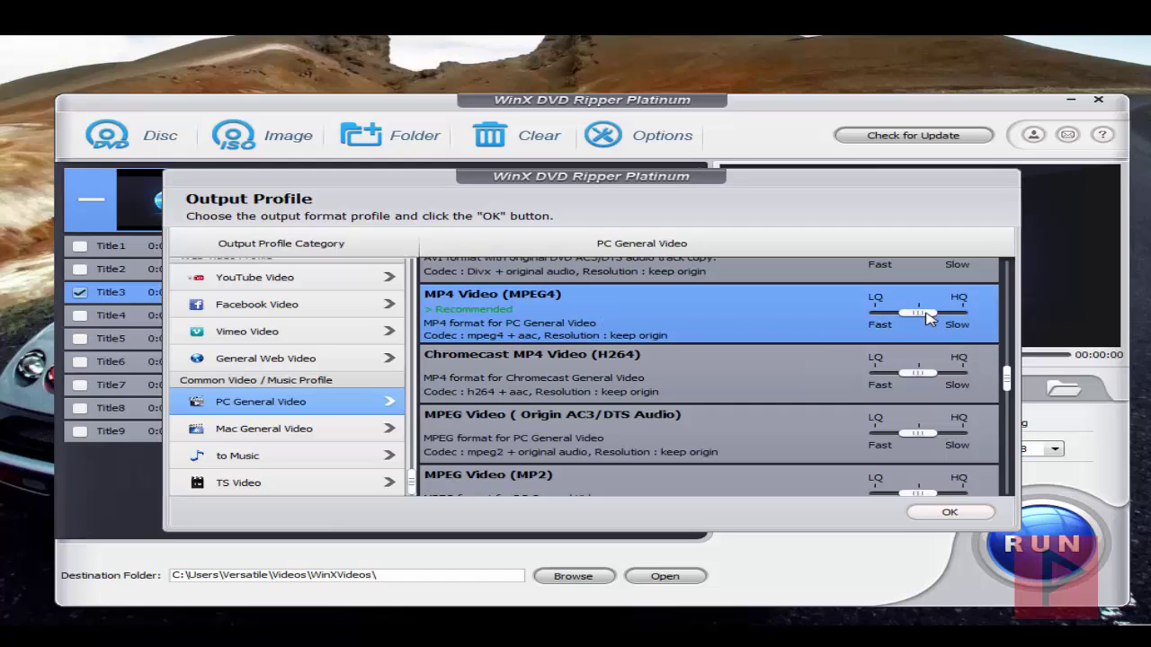
left_click_drag(926, 313, 962, 313)
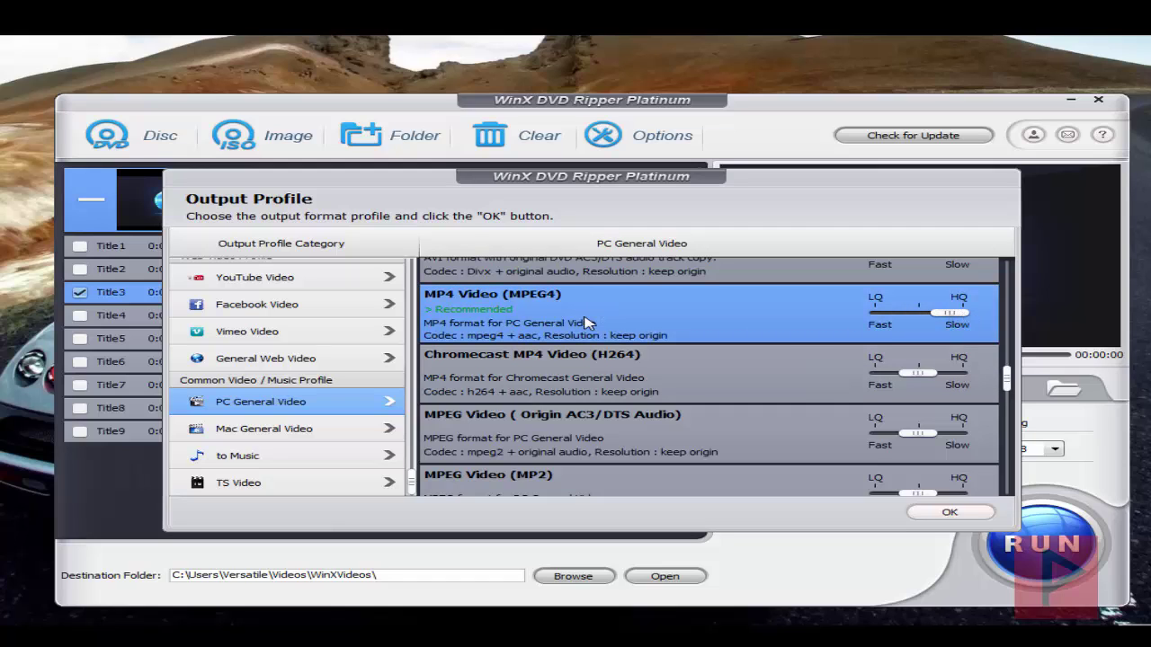
left_click(949, 513)
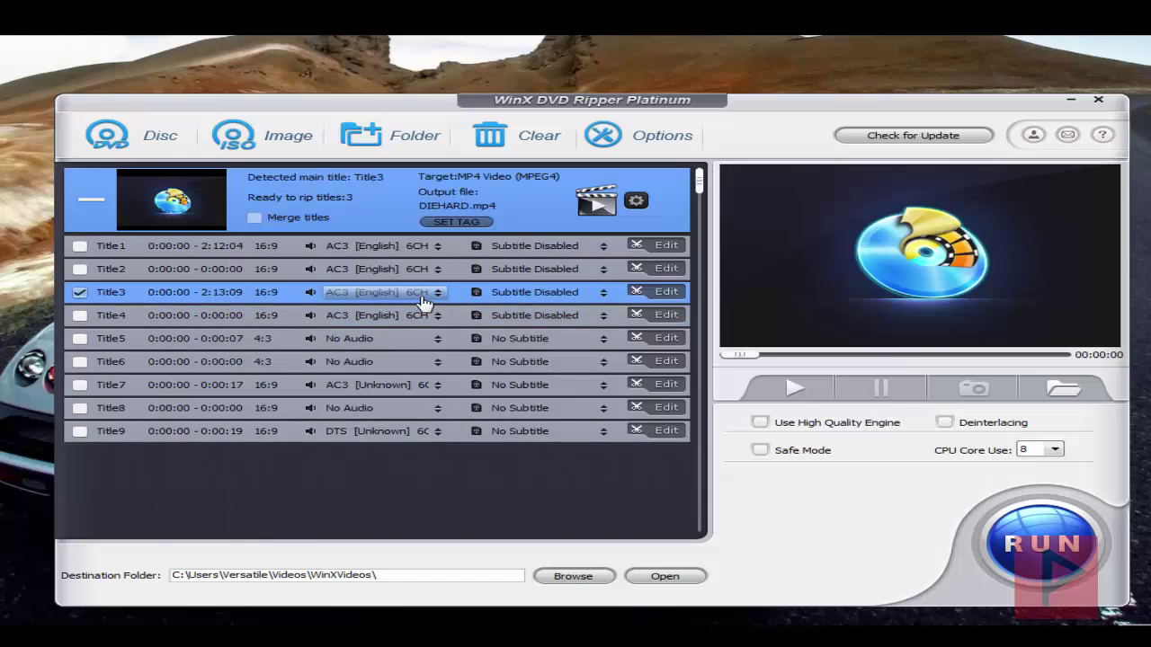
Step: Set the subtitle of Title3 to Track1 [English]
left_click(584, 299)
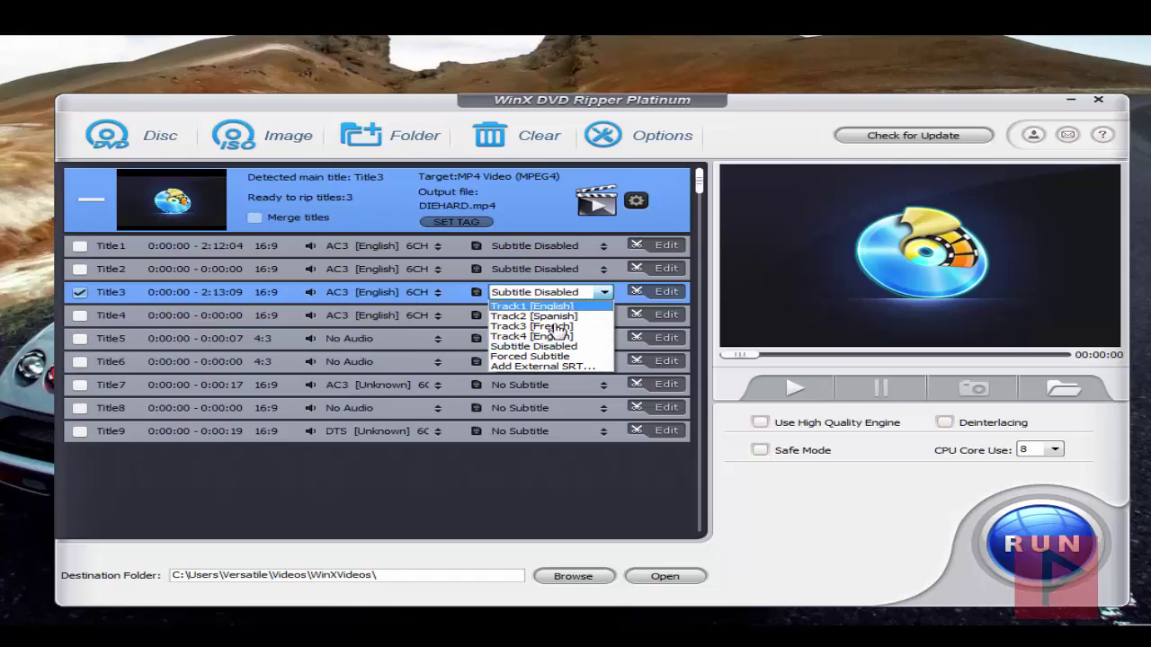
left_click(540, 306)
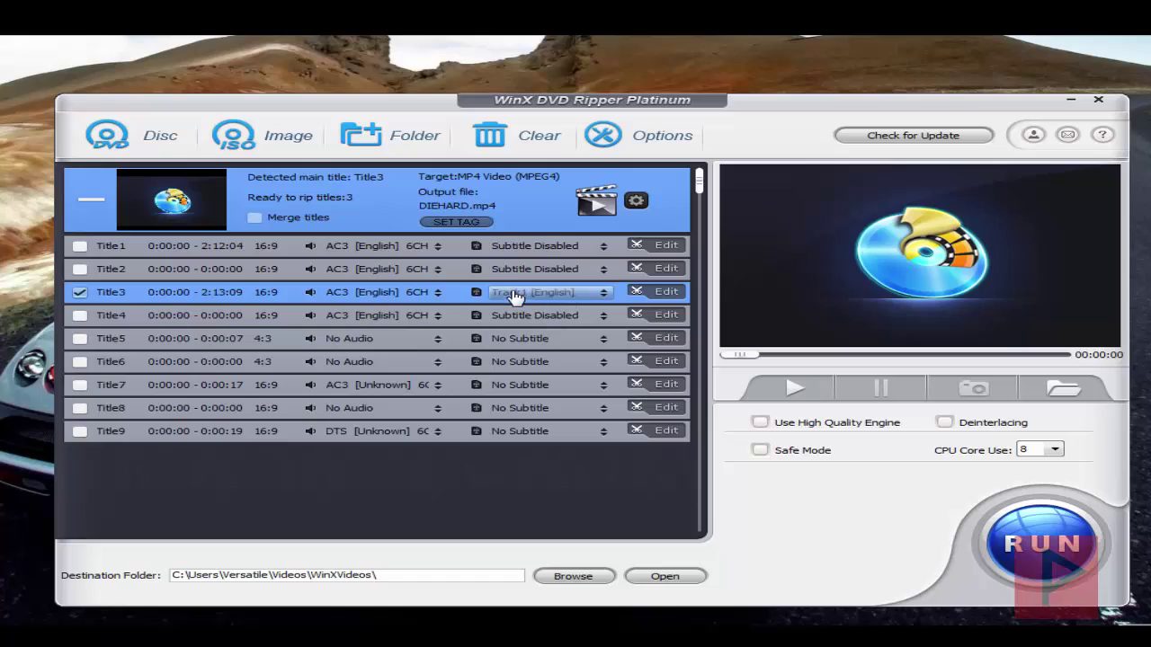
Step: Examine the tag information of the output file and the video and audio settings of its output profile
left_click(474, 222)
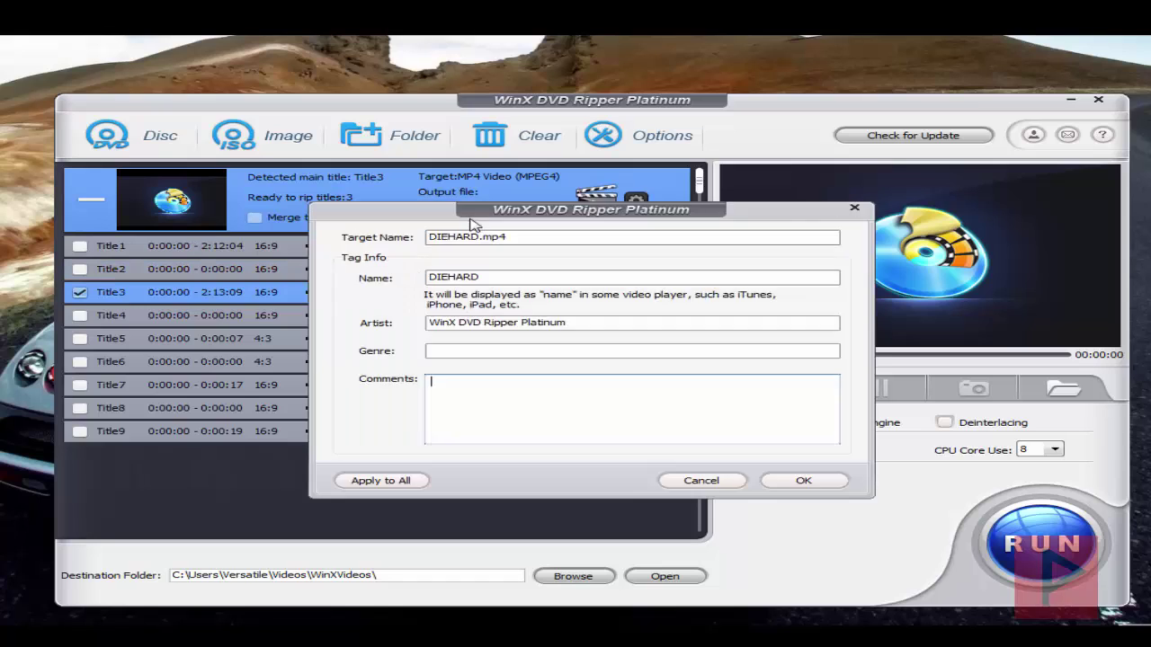
left_click(726, 480)
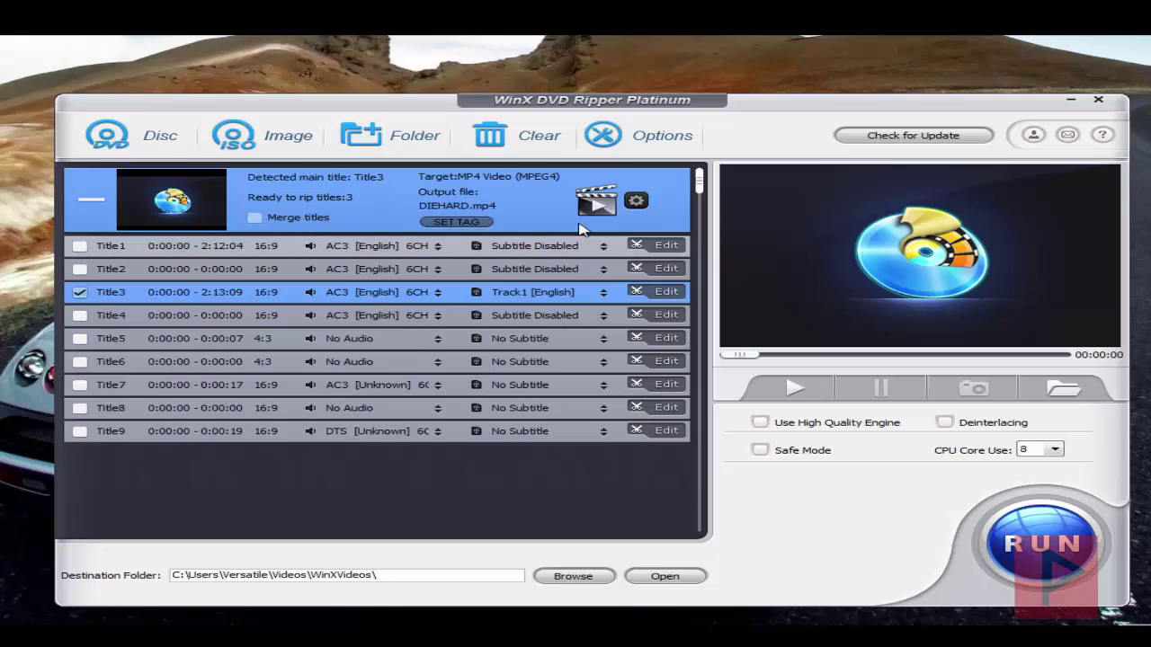
left_click(636, 201)
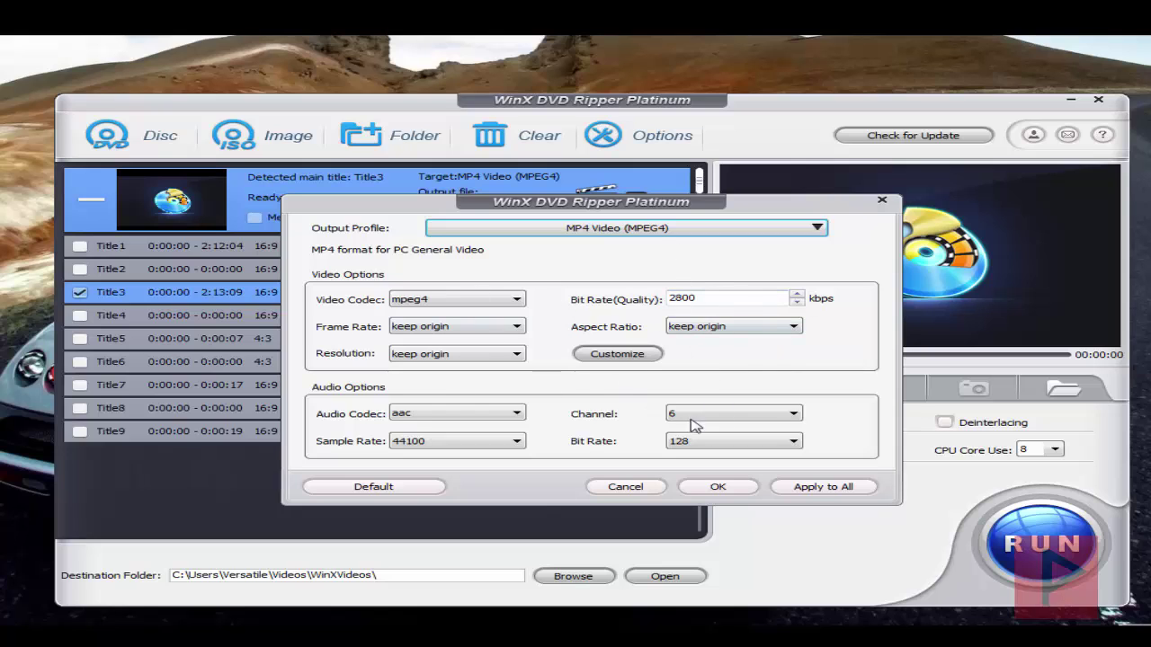
left_click(645, 488)
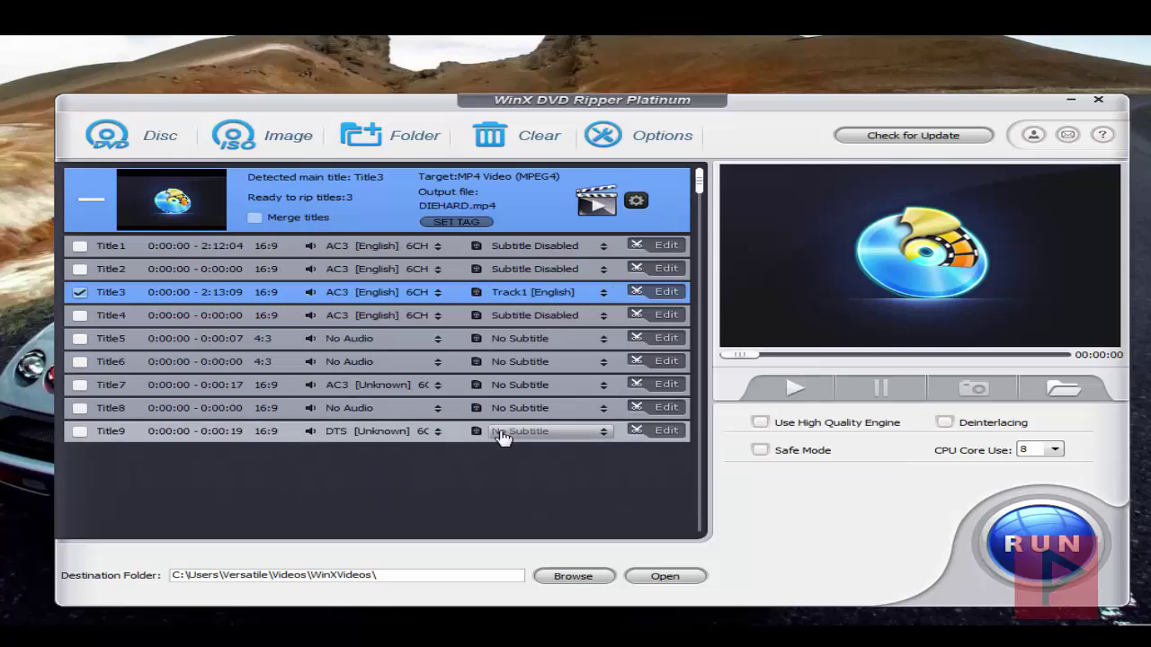
Step: Enable the high quality engine and deinterlacing for the conversion, and select 8 CPU cores
left_click(844, 431)
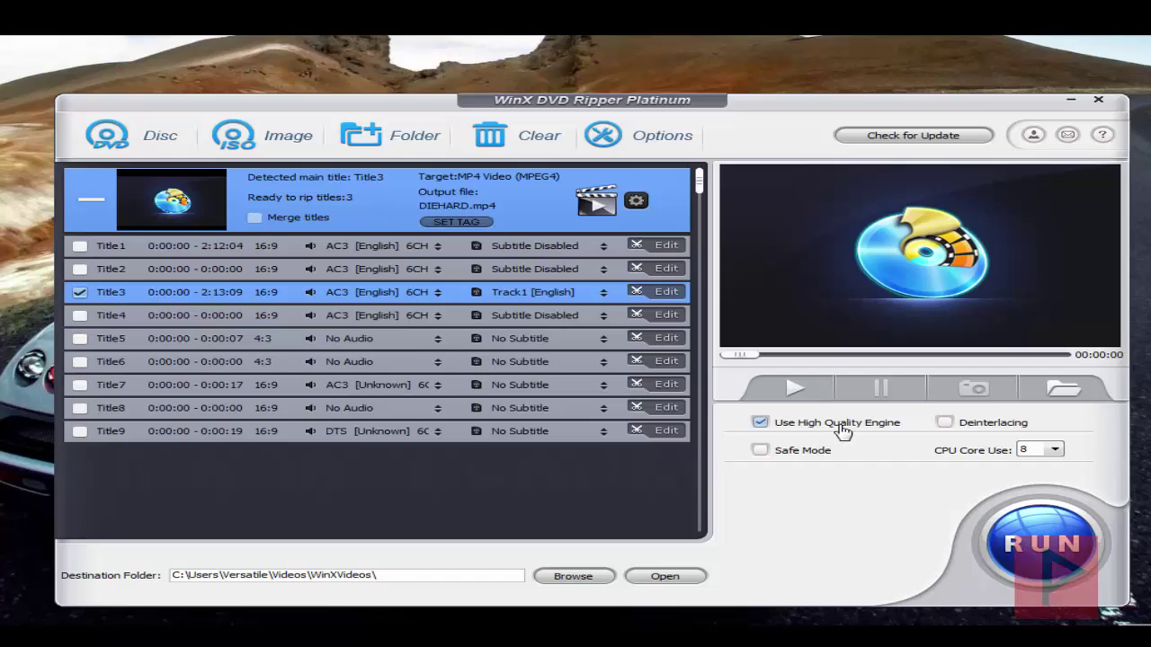
left_click(980, 430)
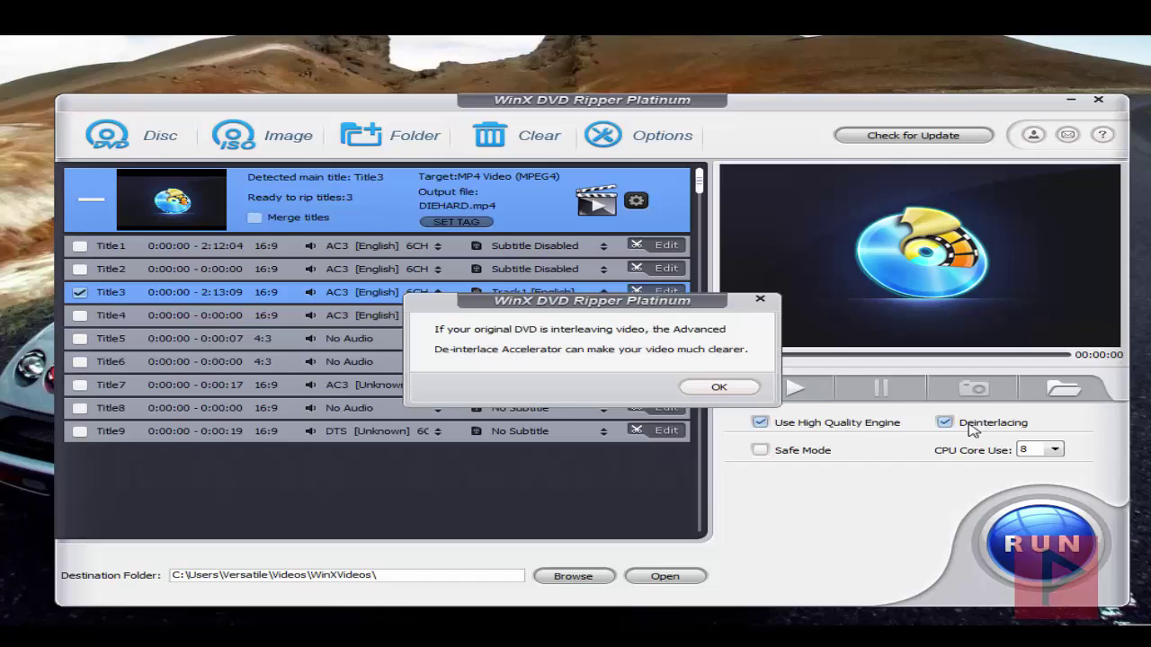
left_click(737, 390)
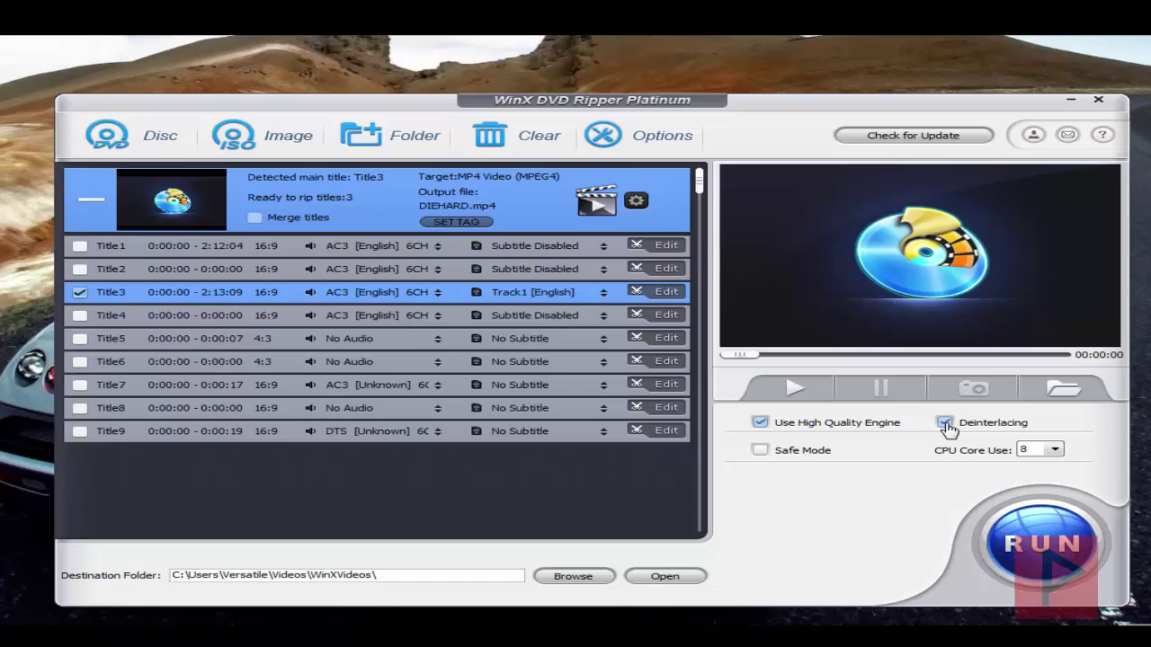
left_click(1044, 451)
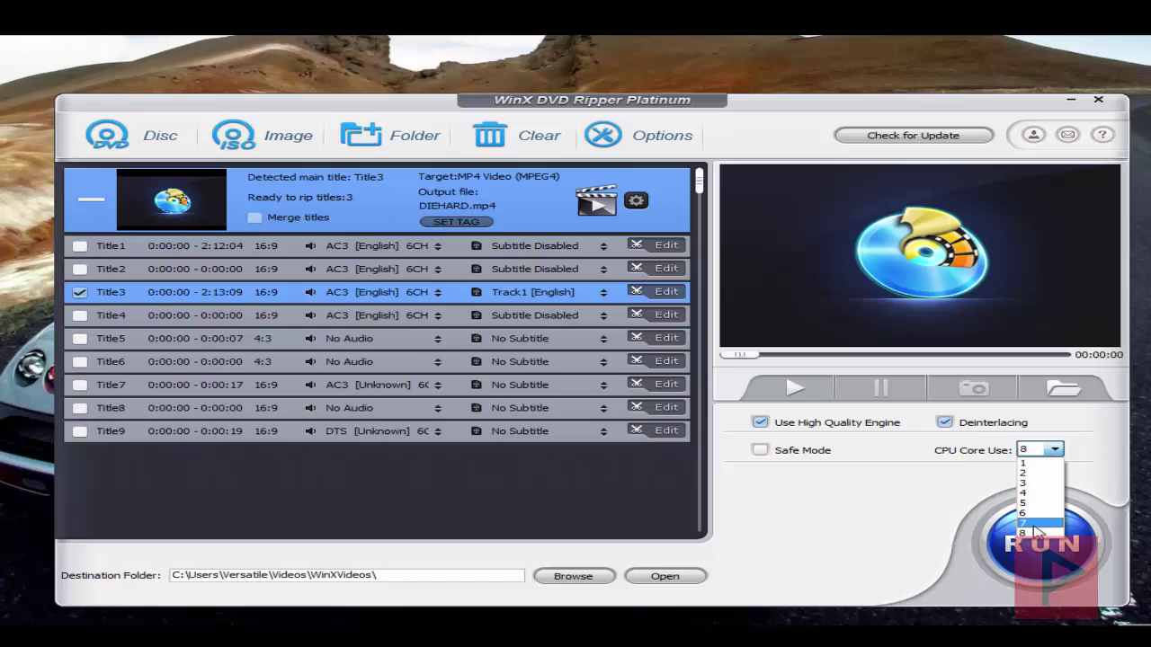
left_click(1034, 532)
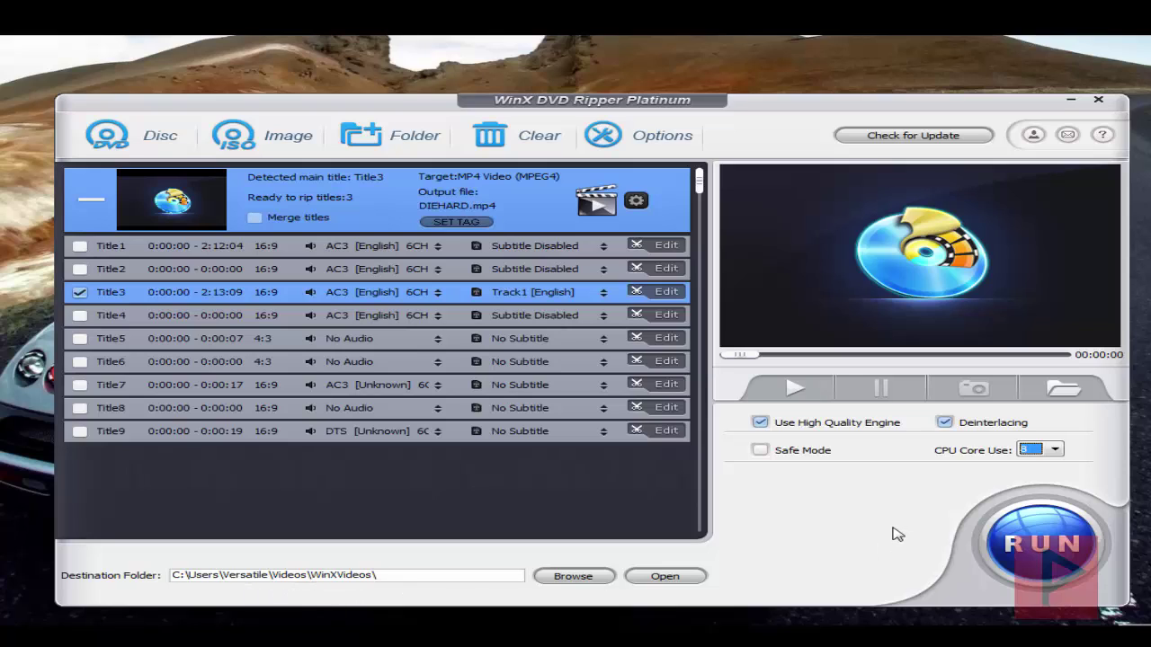
Step: Start ripping Title3 to MP4 and stop the conversion while it is still running
left_click(1050, 547)
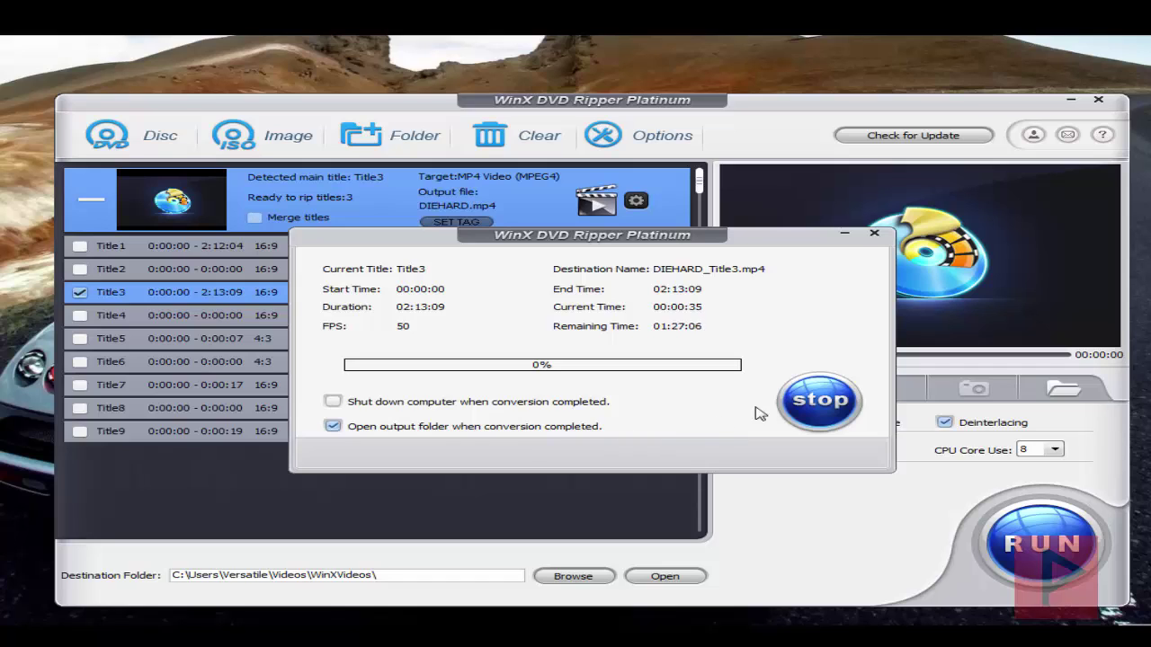
left_click(818, 399)
left_click(726, 382)
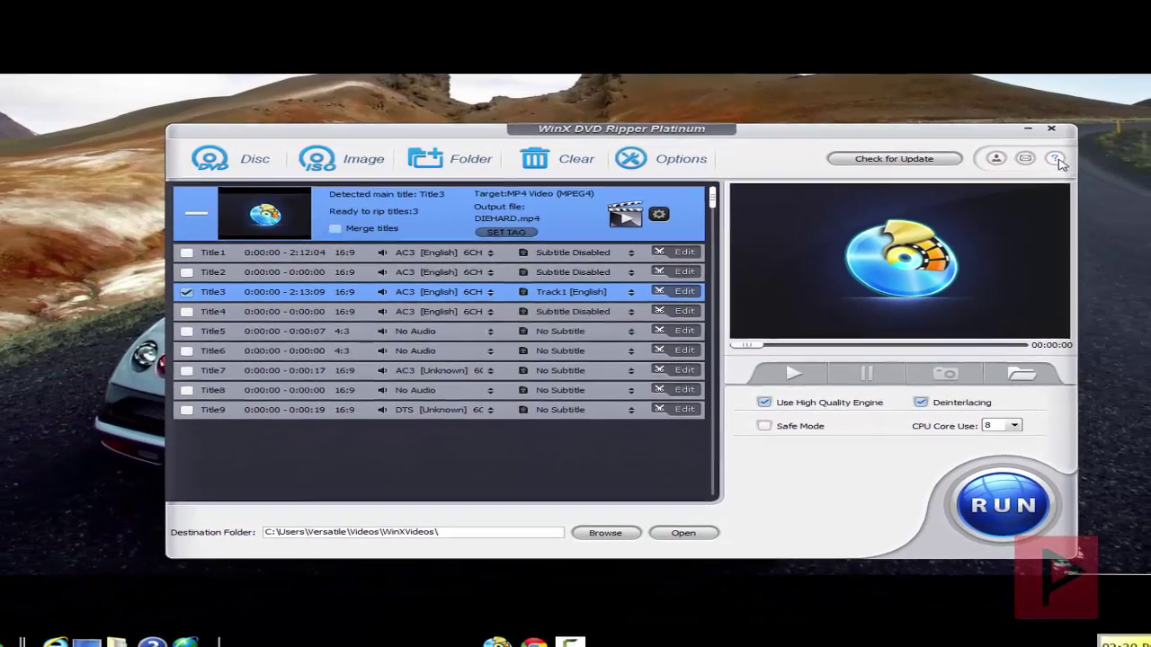
Step: Read the welcome page of the ripper's help documentation, and close both the help and the ripper
left_click(1056, 159)
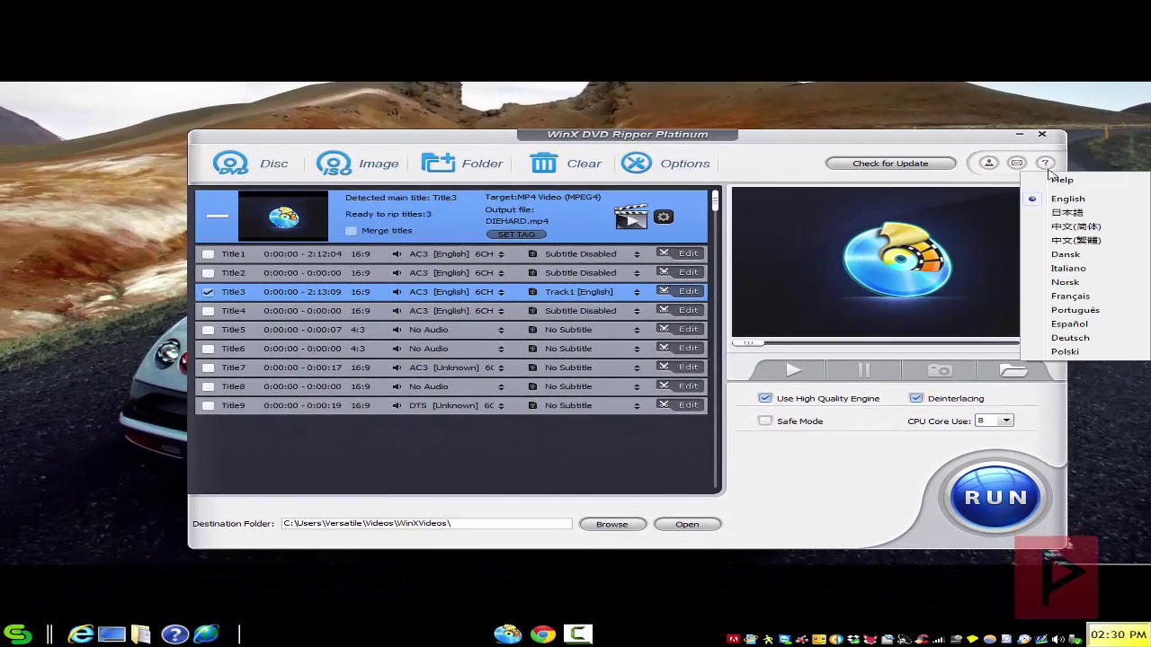
left_click(1058, 178)
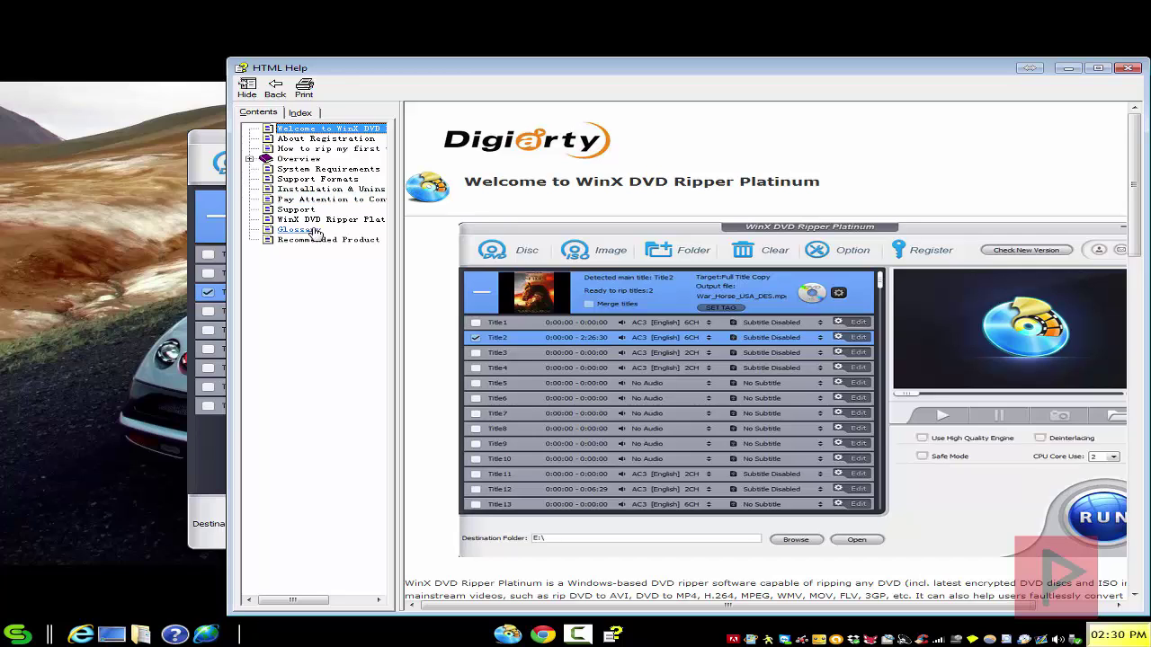
scroll(909, 197, "down", 5)
left_click(1129, 69)
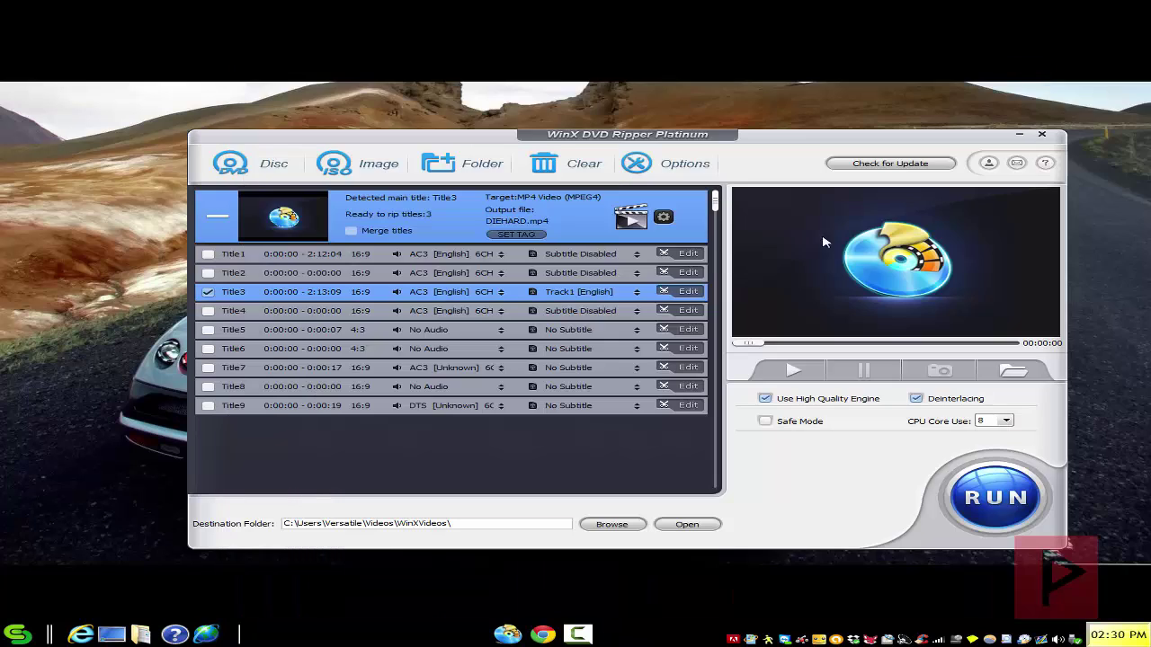
left_click(1041, 134)
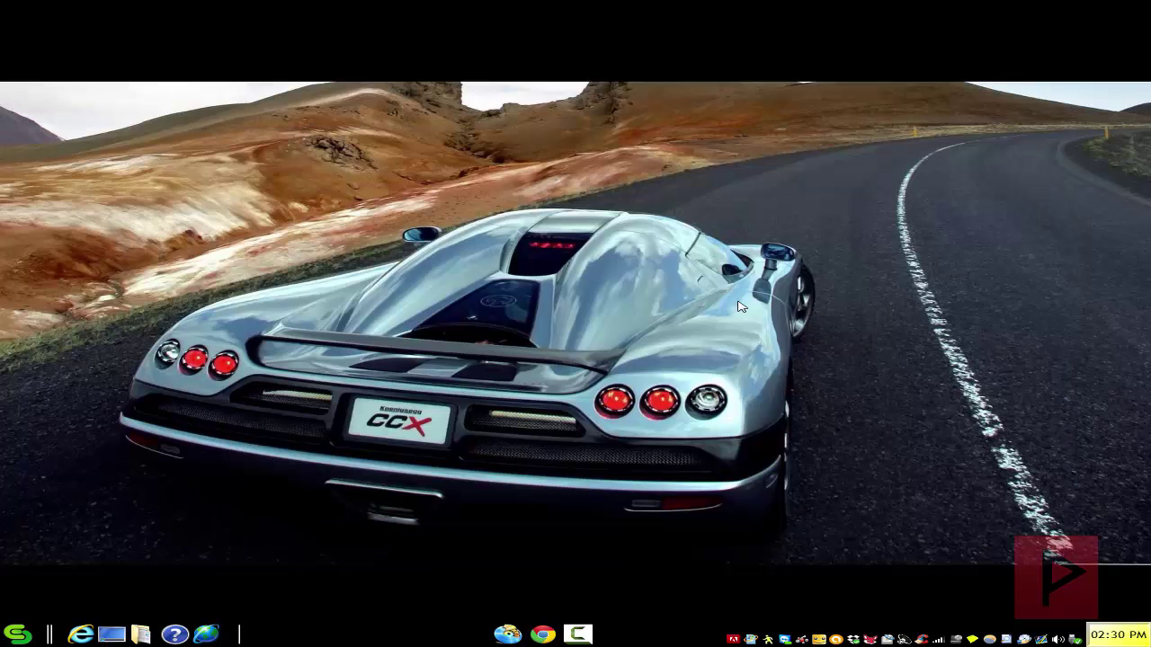